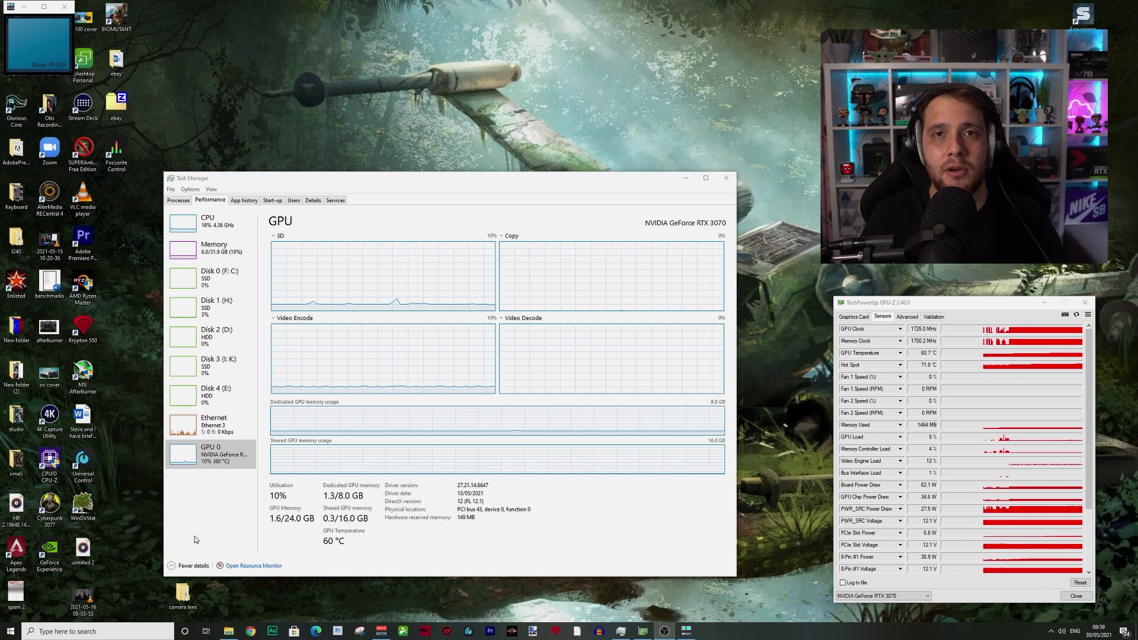
click(89, 631)
text(ga)
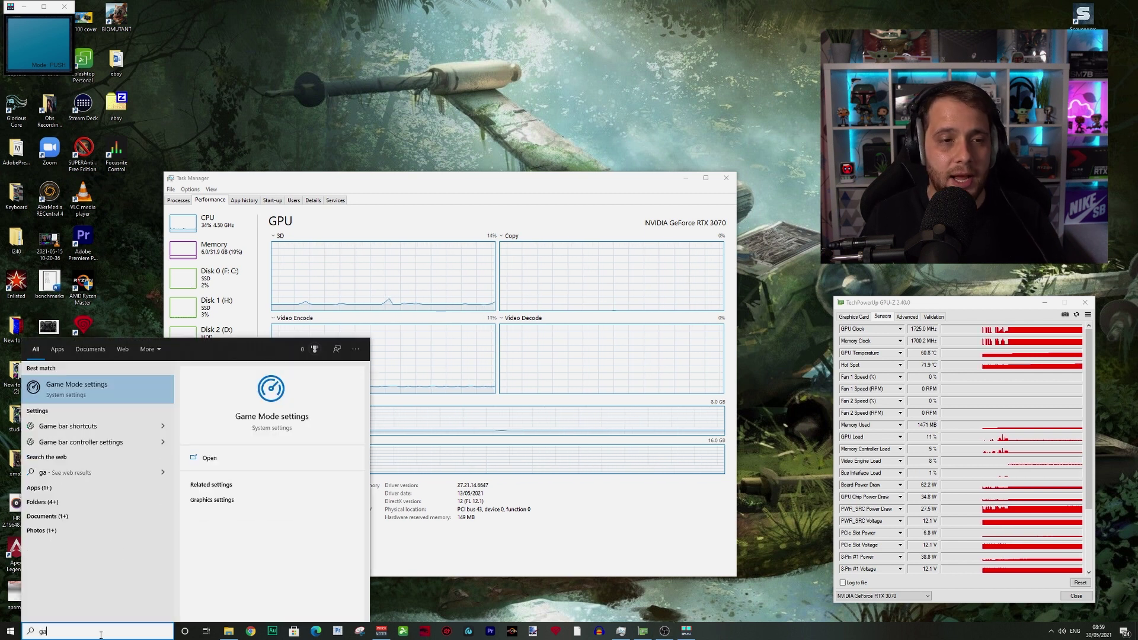
click(104, 396)
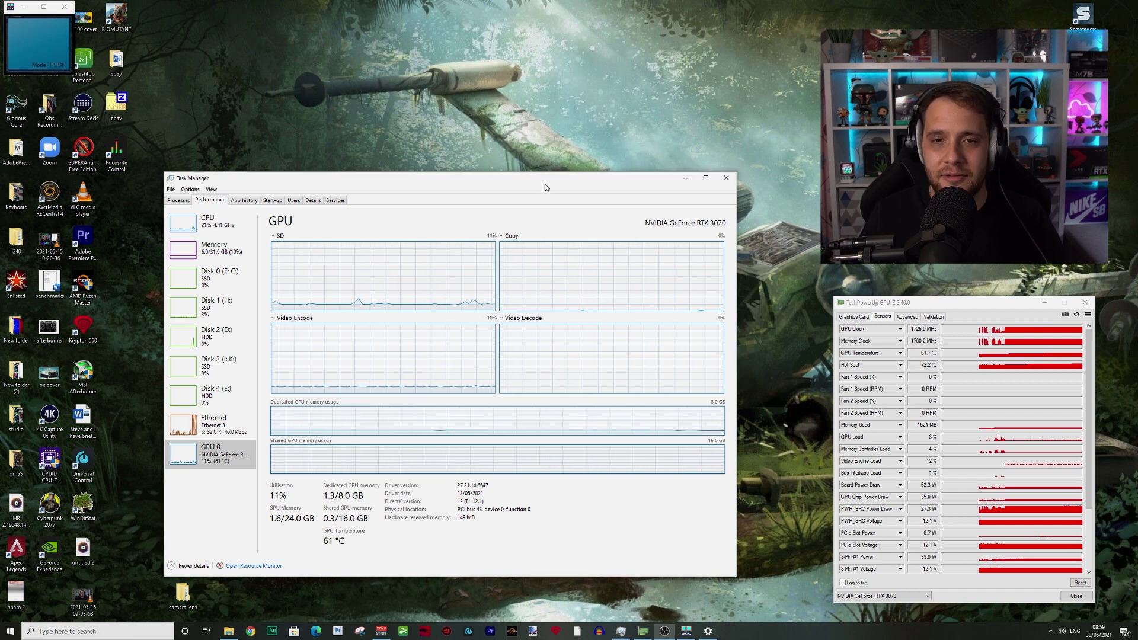
drag(545, 183, 829, 129)
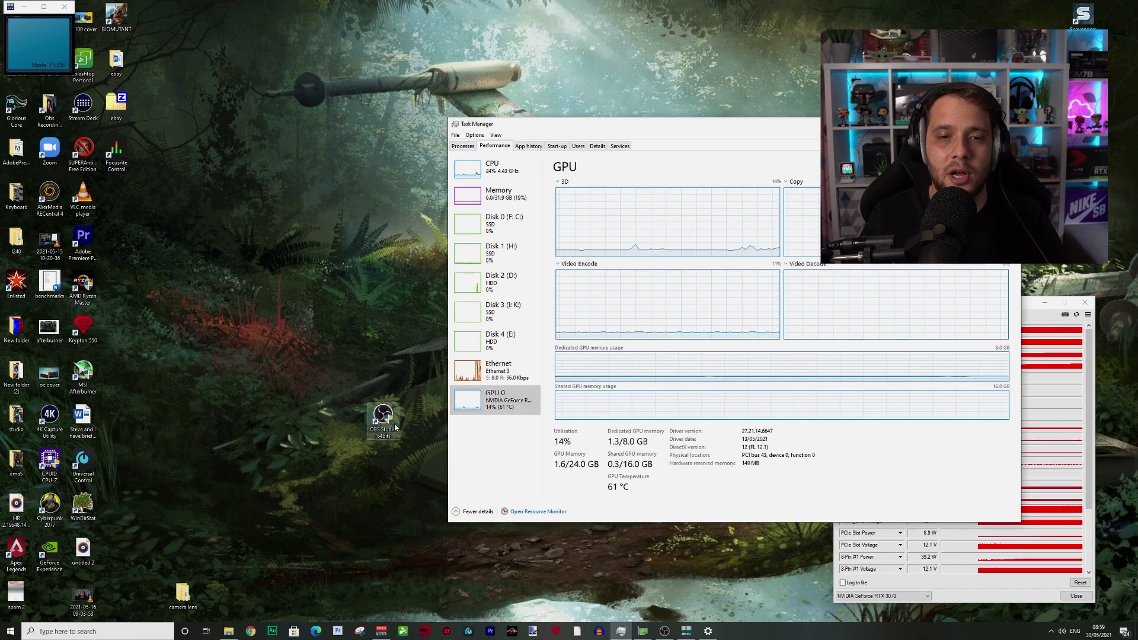
drag(706, 132, 467, 175)
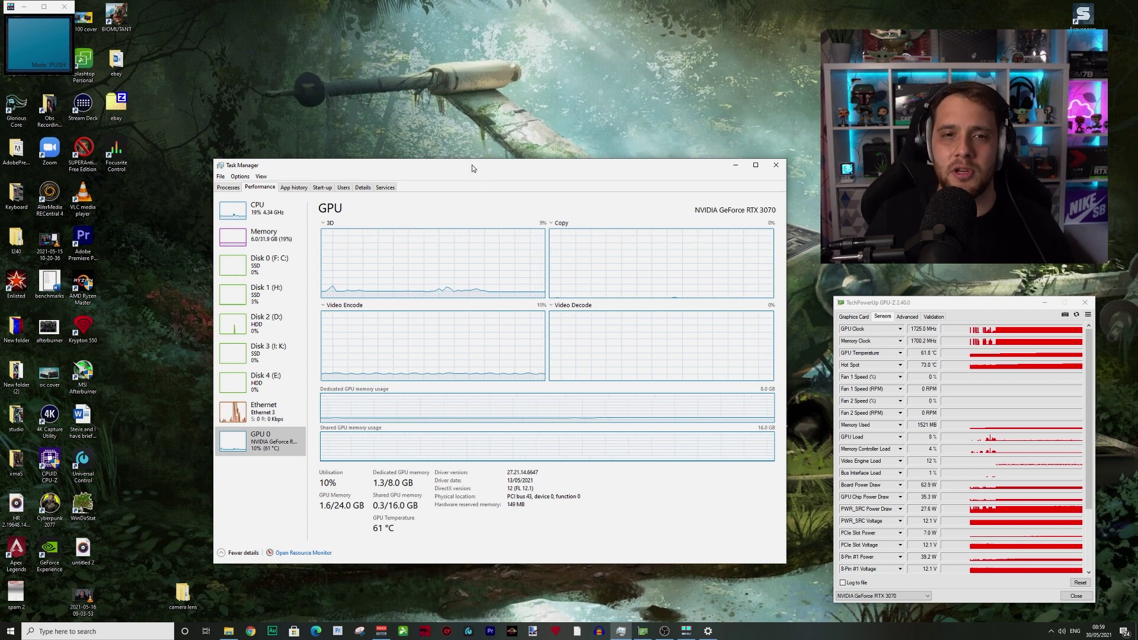
drag(477, 173, 429, 181)
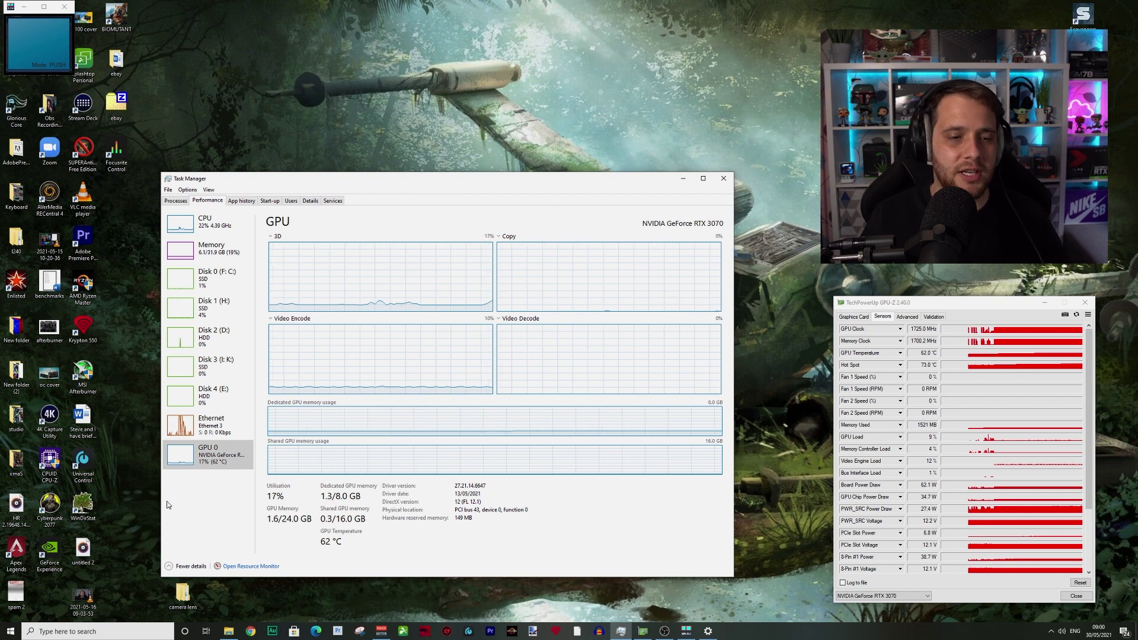
Step: Search 'gpu', check Graphics settings with GPU scheduling Off, then minimise Settings
click(108, 632)
text(gpu)
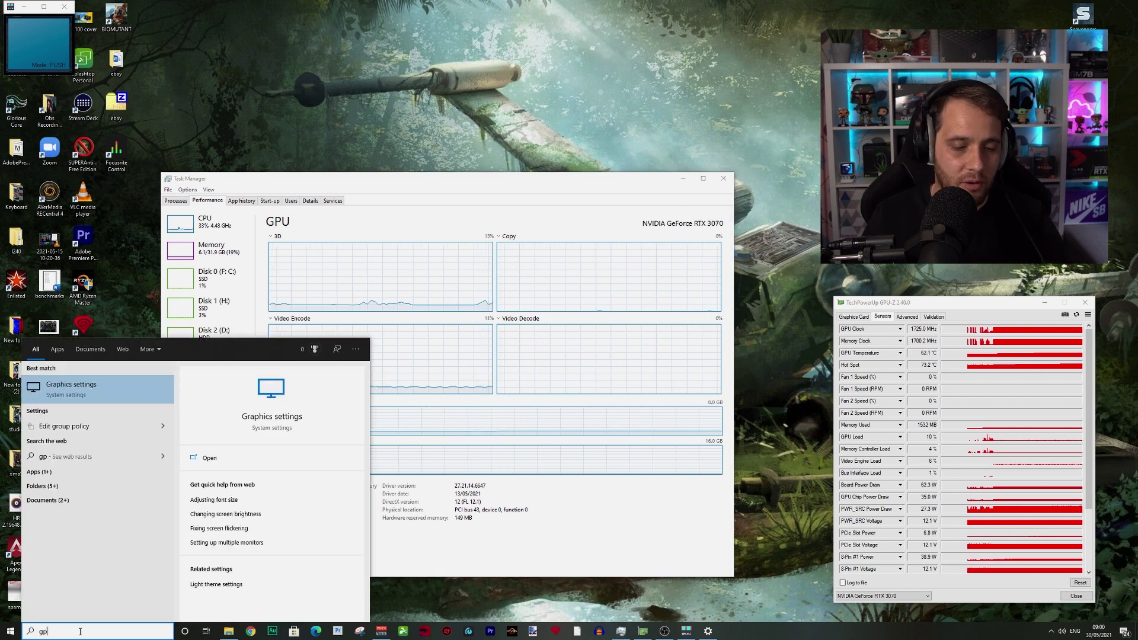
click(103, 396)
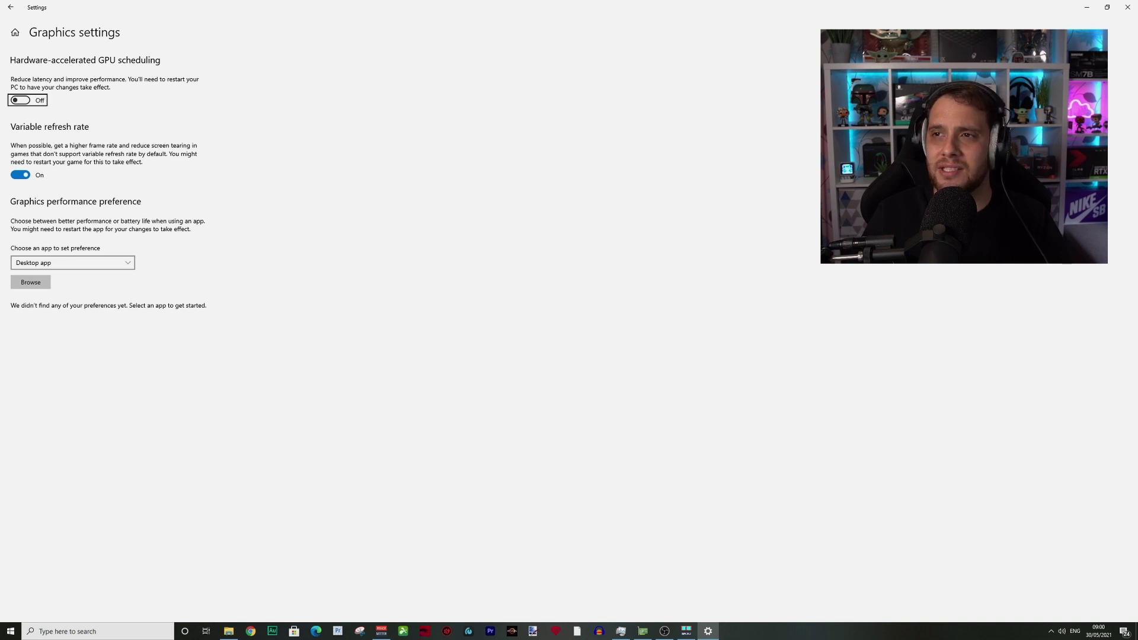
click(1086, 7)
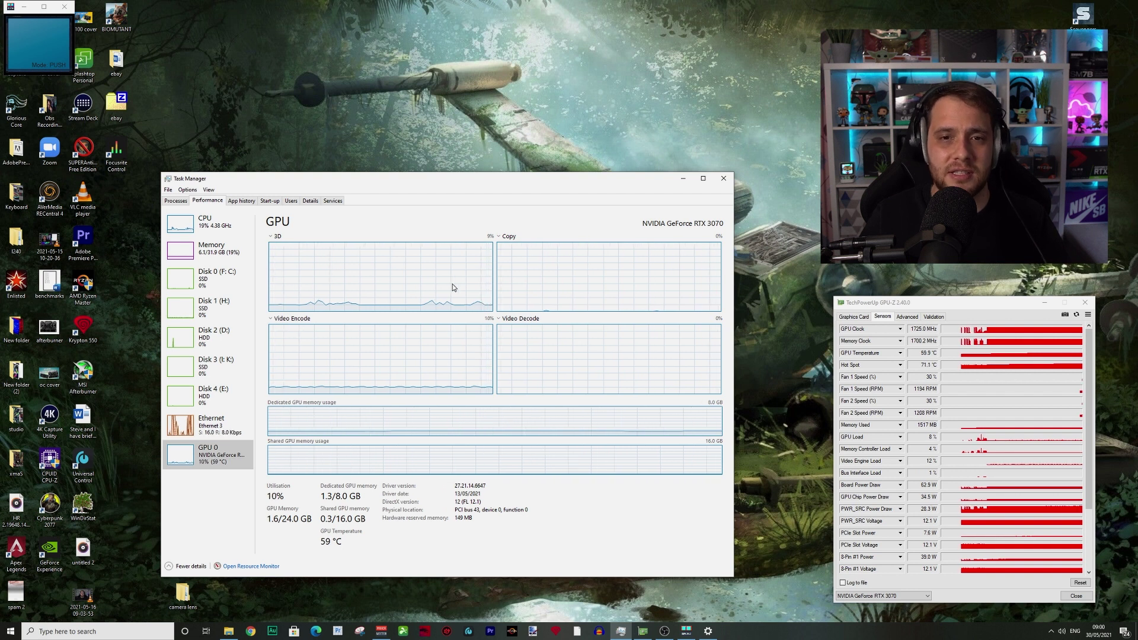
Step: Launch MSI Afterburner by searching 'msi afterburner' in Windows search
click(135, 633)
text(msi afterburner)
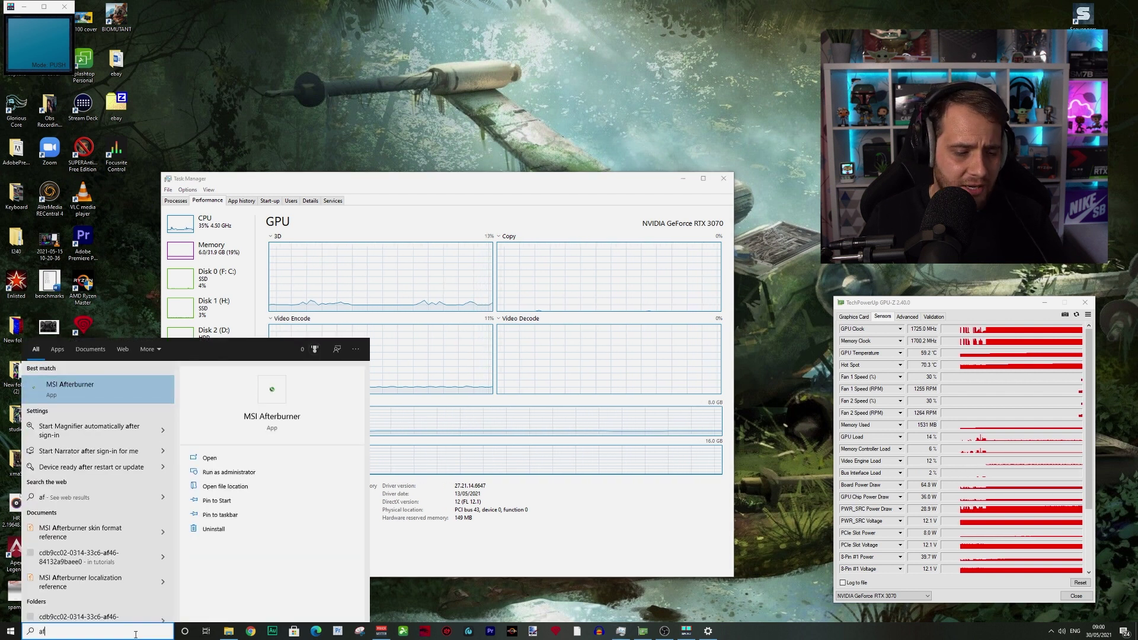
click(130, 391)
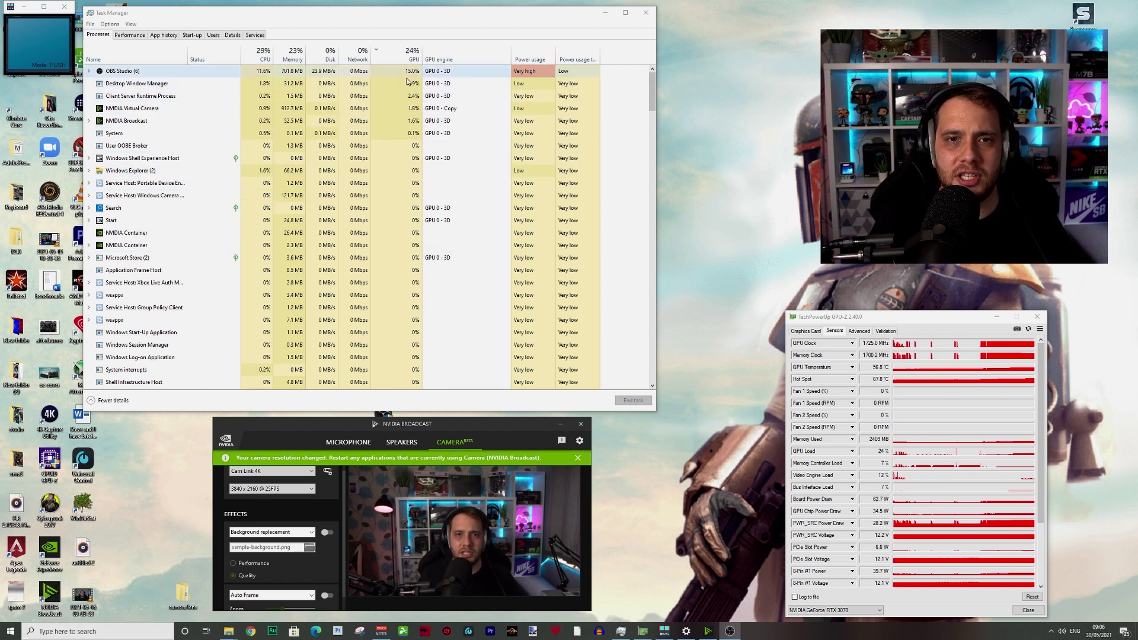
Step: Restore NVIDIA Broadcast, close it to the tray, and reopen it from the hidden-icons tray
click(559, 425)
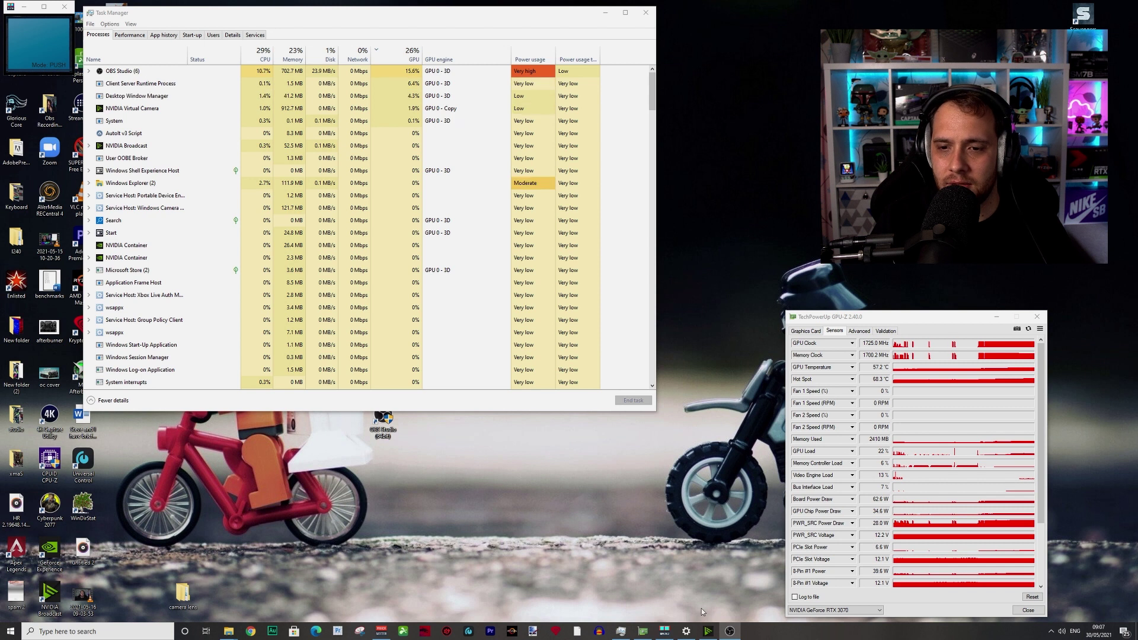
click(707, 630)
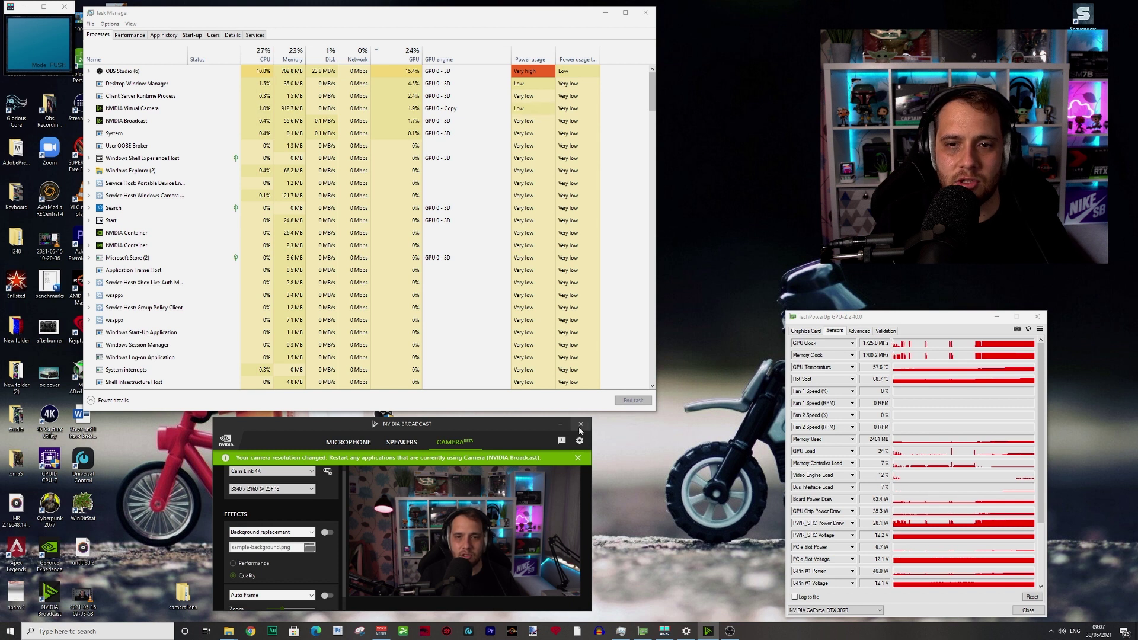
click(580, 424)
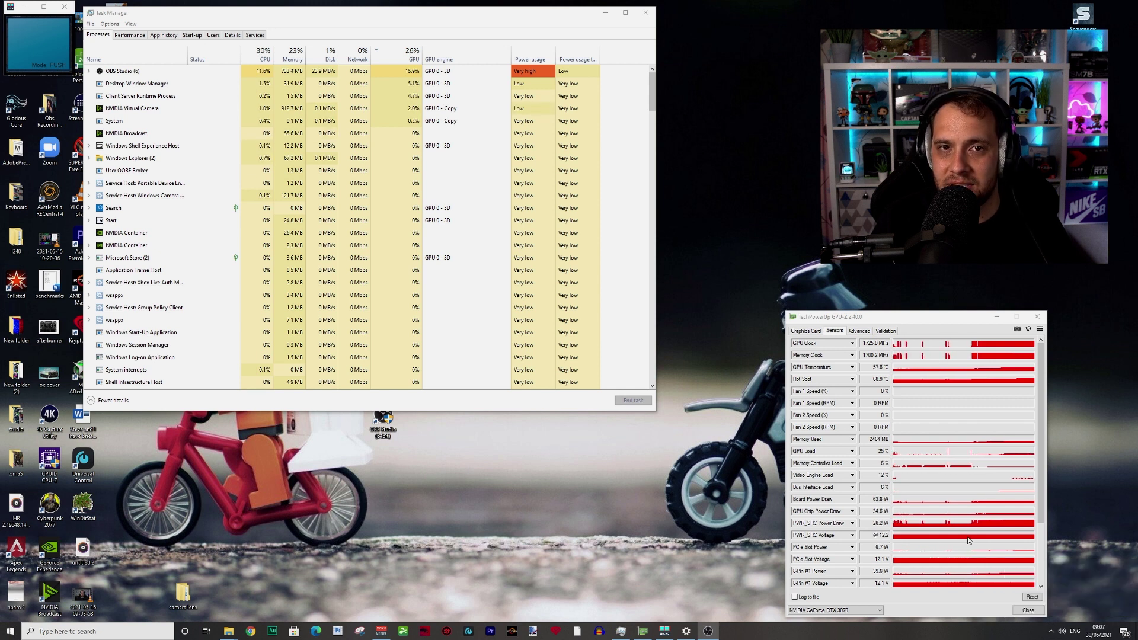
click(1050, 631)
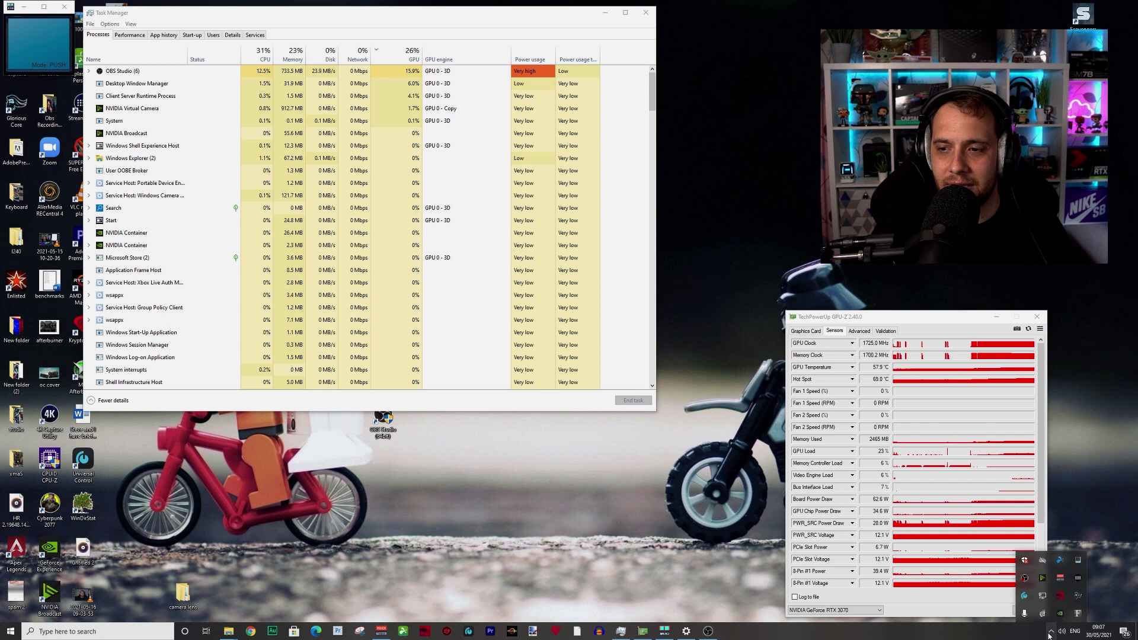
click(1043, 583)
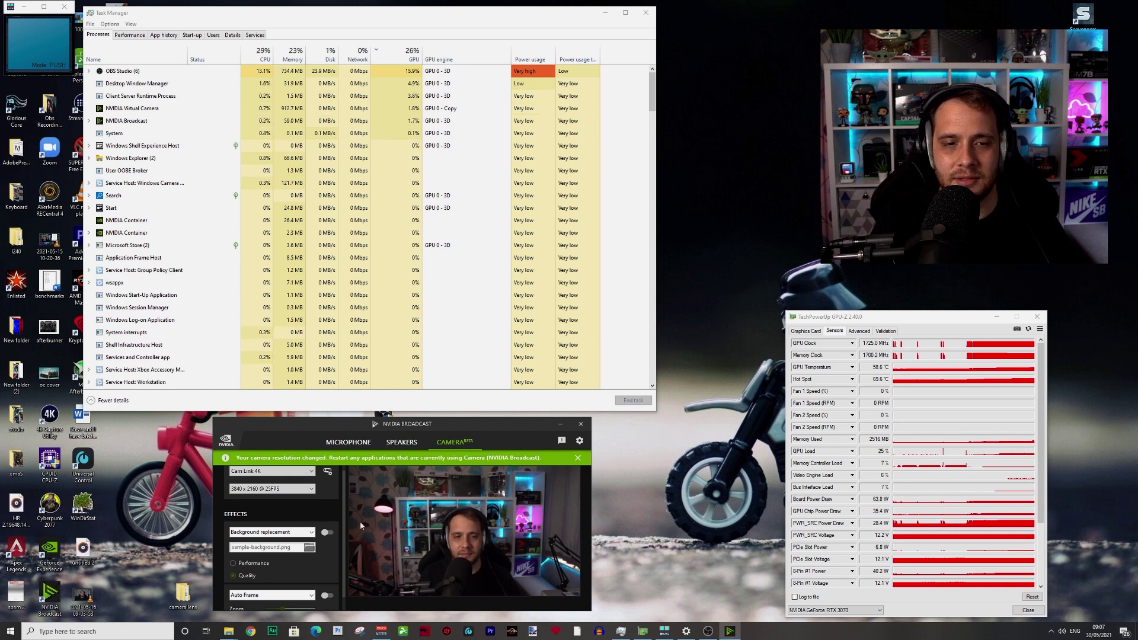
Step: Enable Background replacement and Auto Frame, then show Task Manager's GPU performance graphs
click(325, 532)
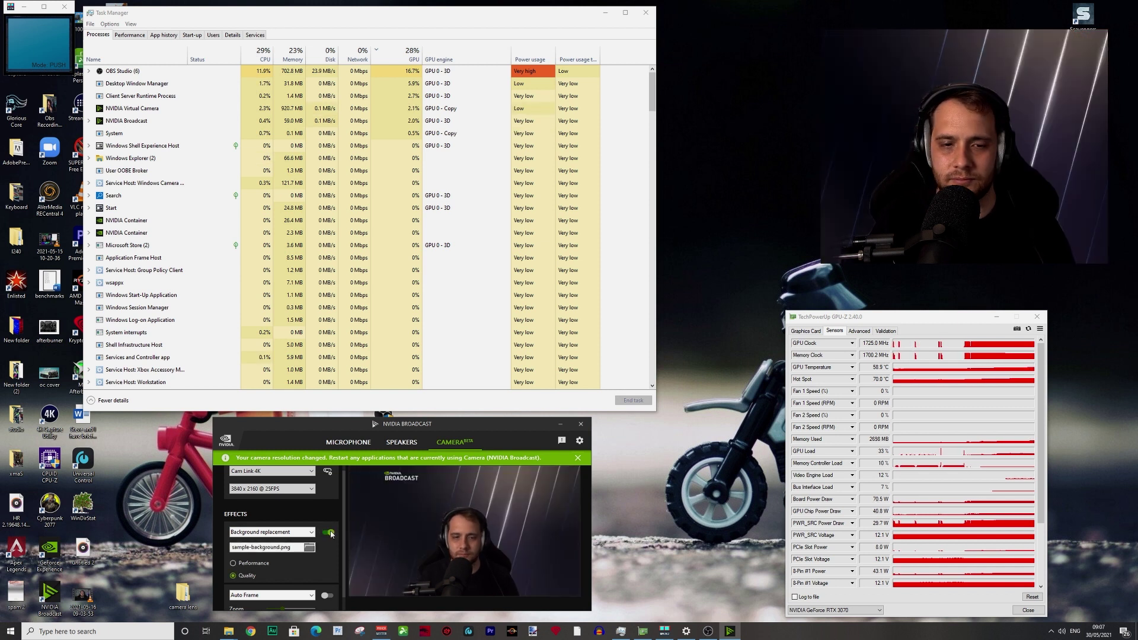
scroll(303, 587, down, 1)
click(303, 587)
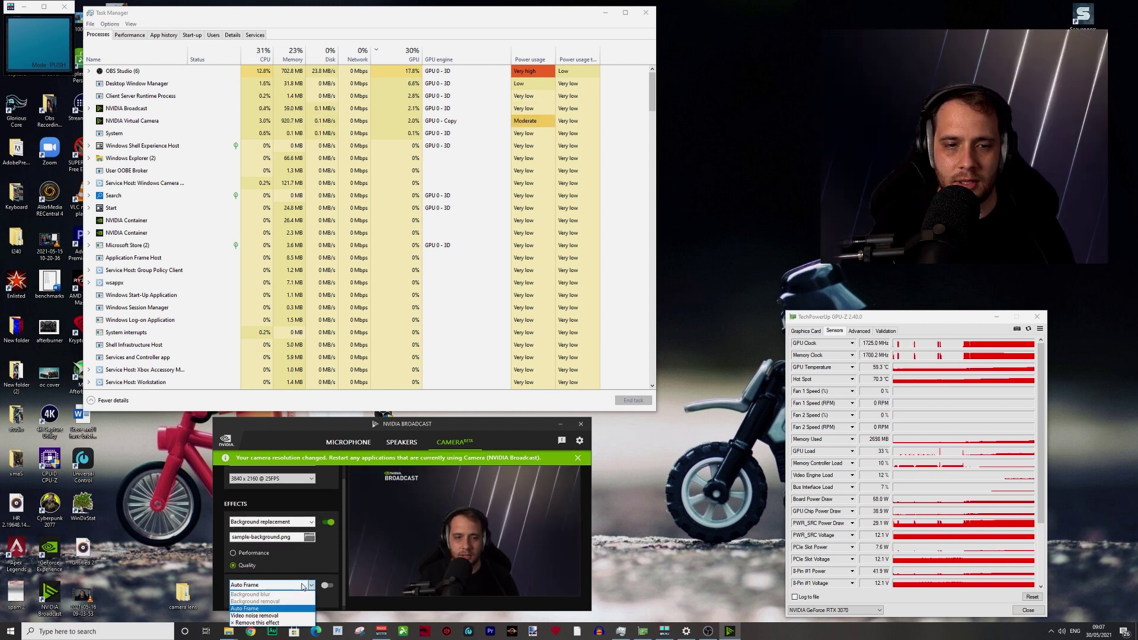
click(270, 609)
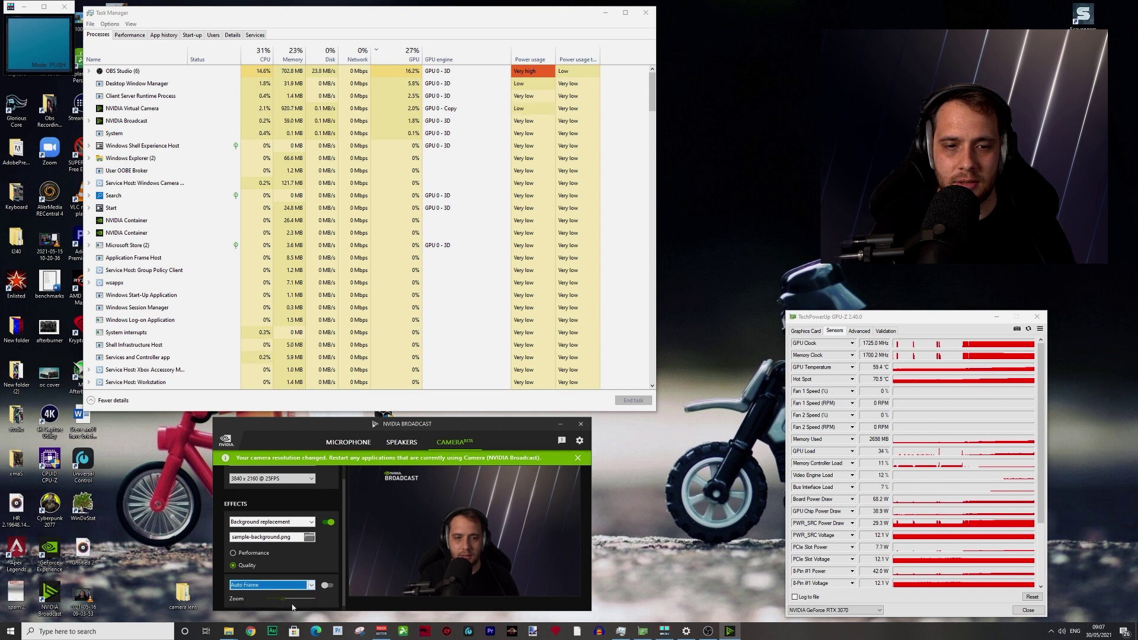
click(328, 586)
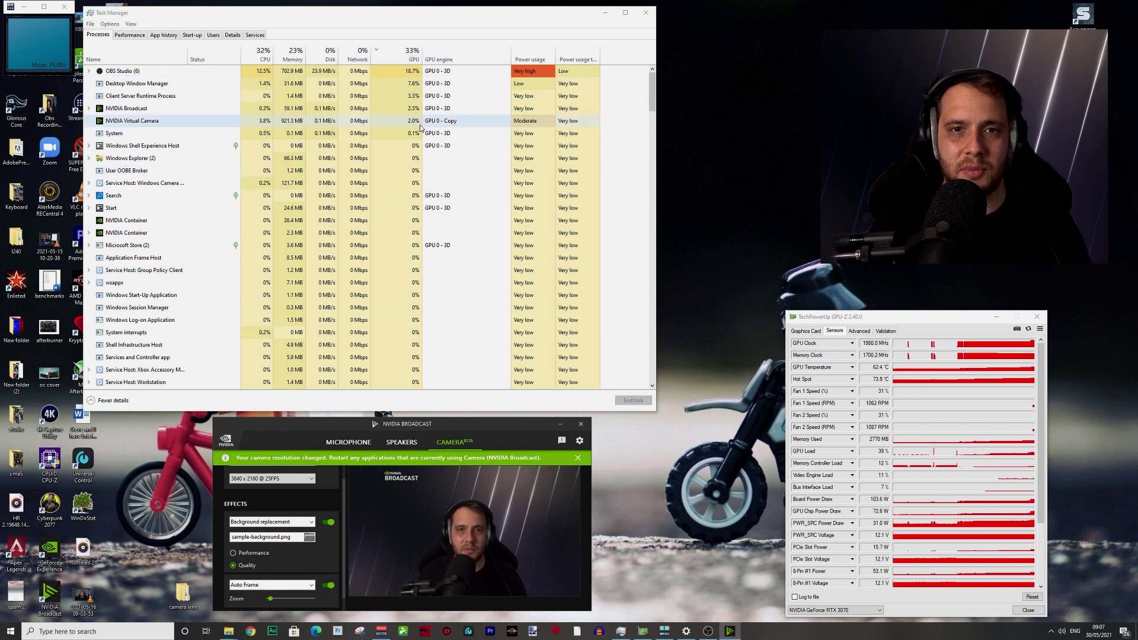
click(138, 35)
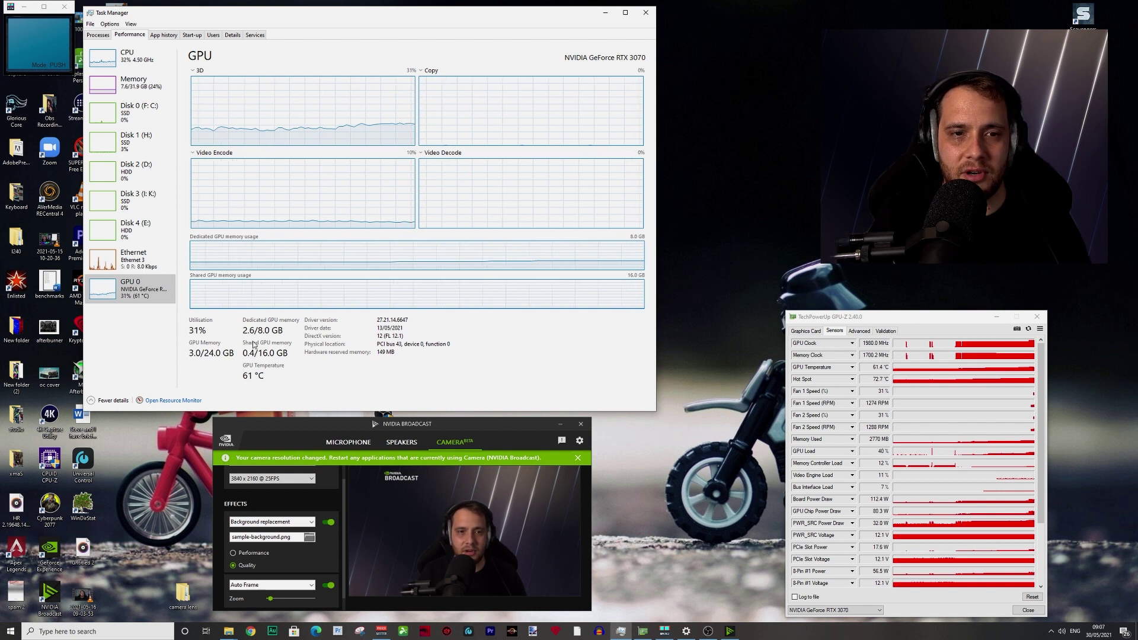
Step: Add Room echo removal from the Speakers tab and adjust the Noise removal strength up then down
click(397, 444)
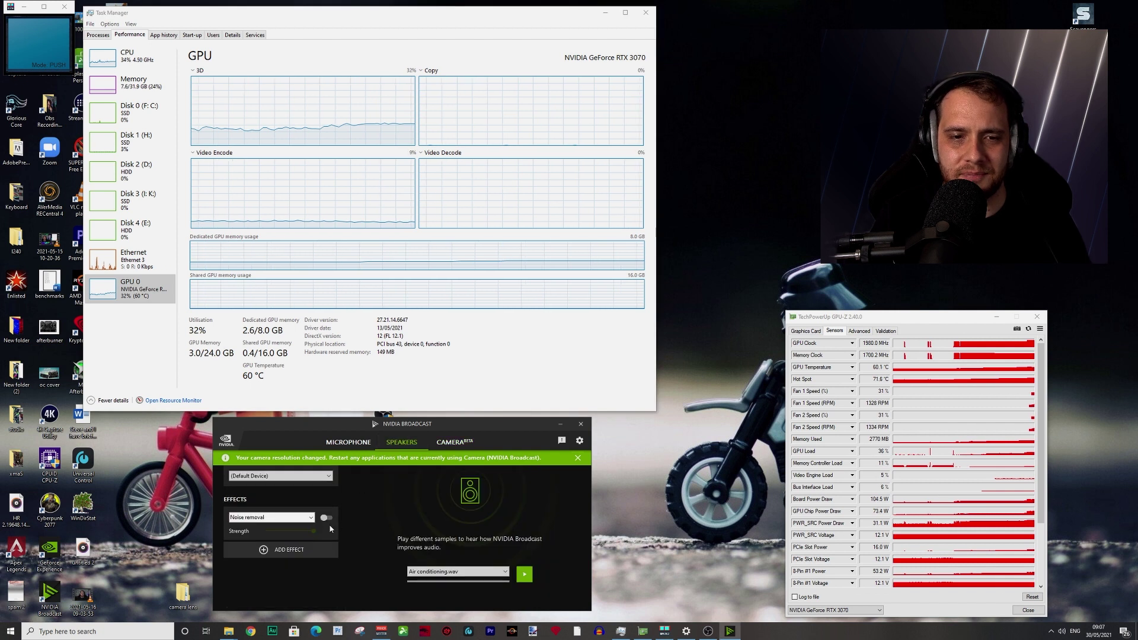
click(290, 549)
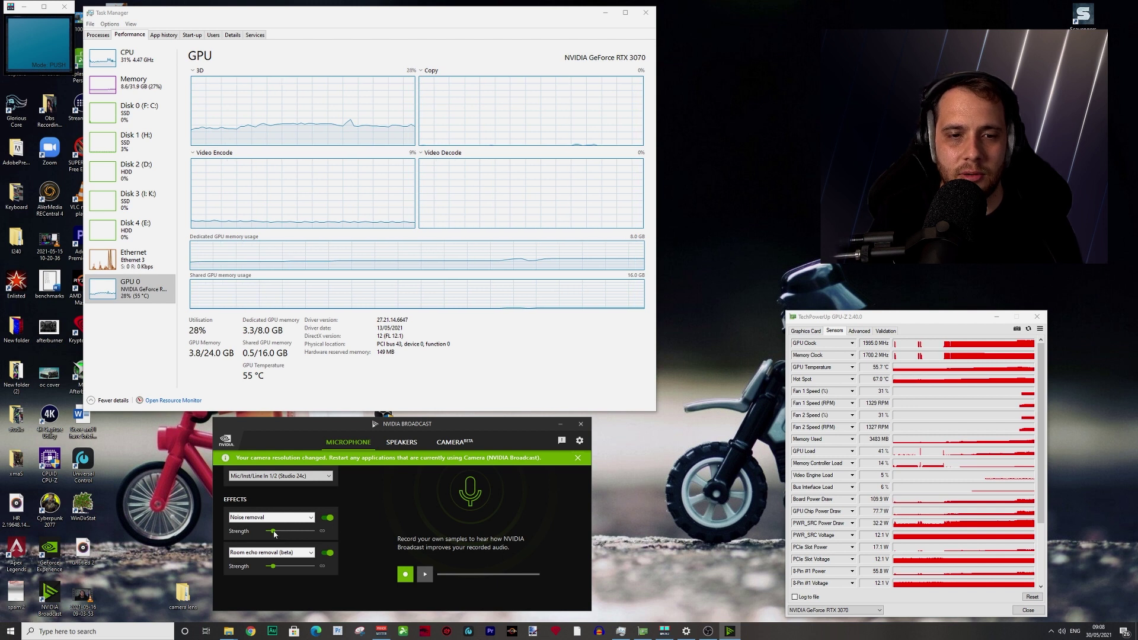
drag(274, 532, 313, 534)
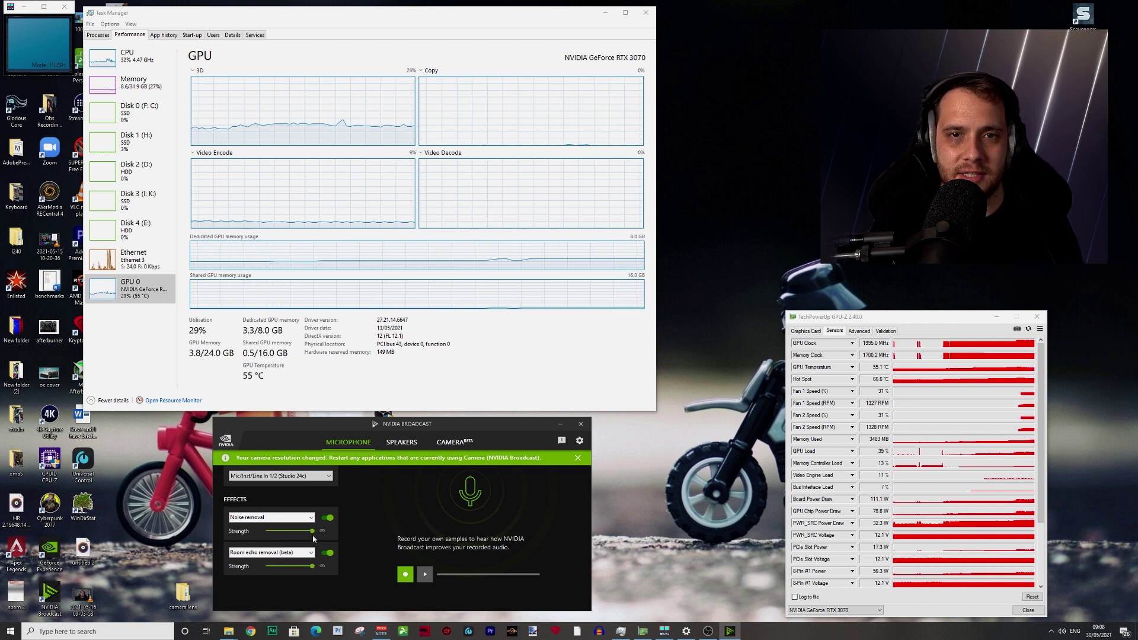
drag(313, 535, 261, 534)
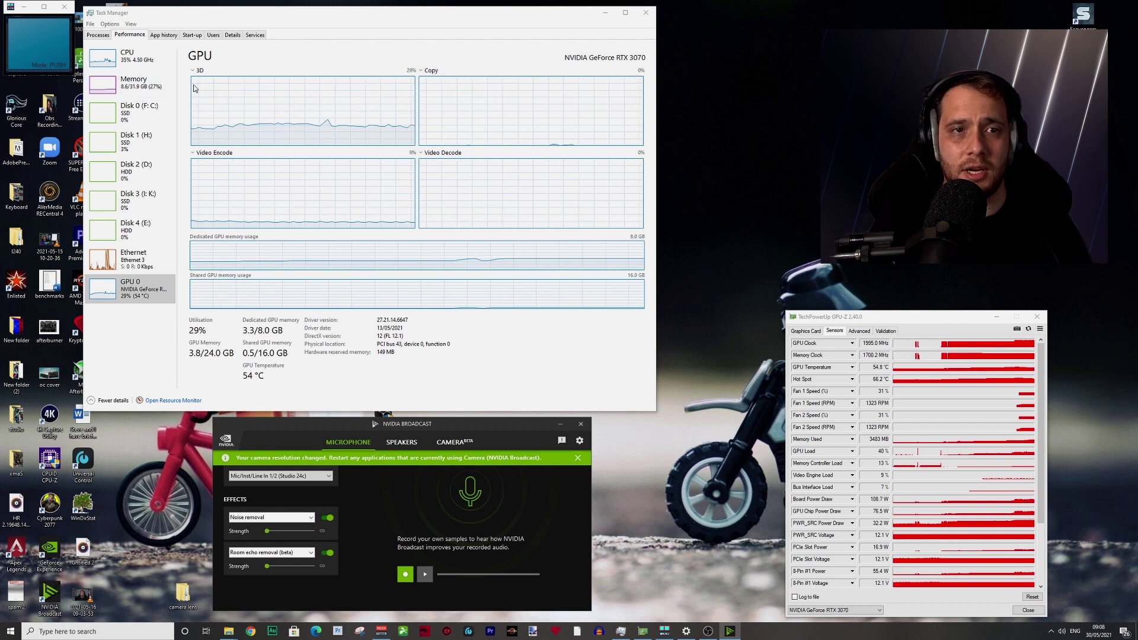
click(99, 35)
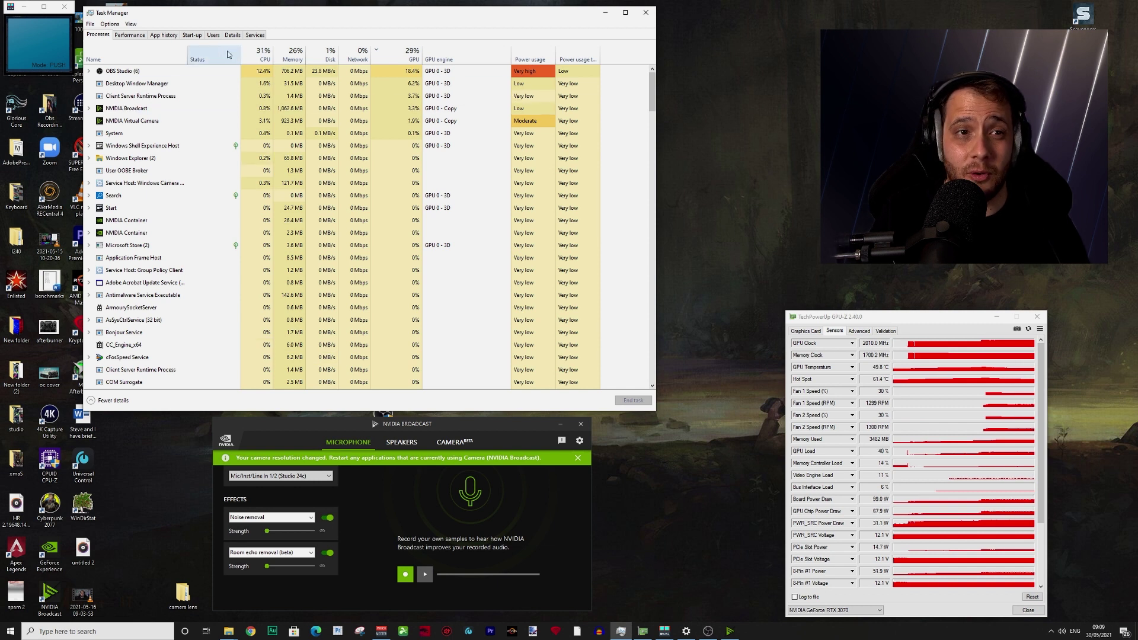
click(133, 37)
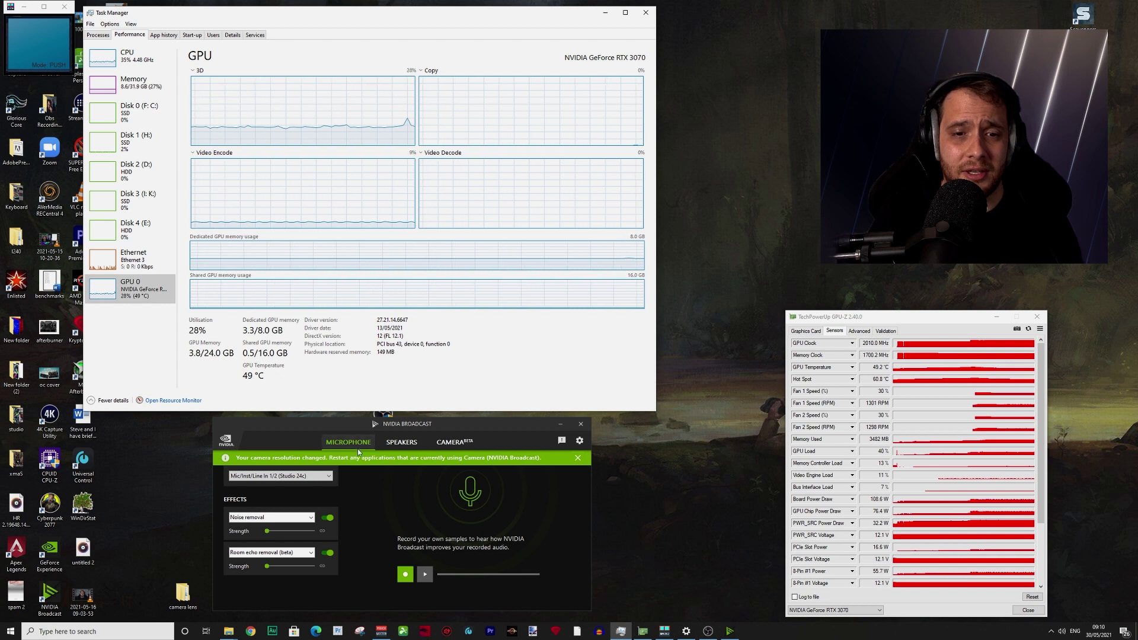
Step: Turn off microphone Noise removal and switch to the Speakers effects page
click(327, 517)
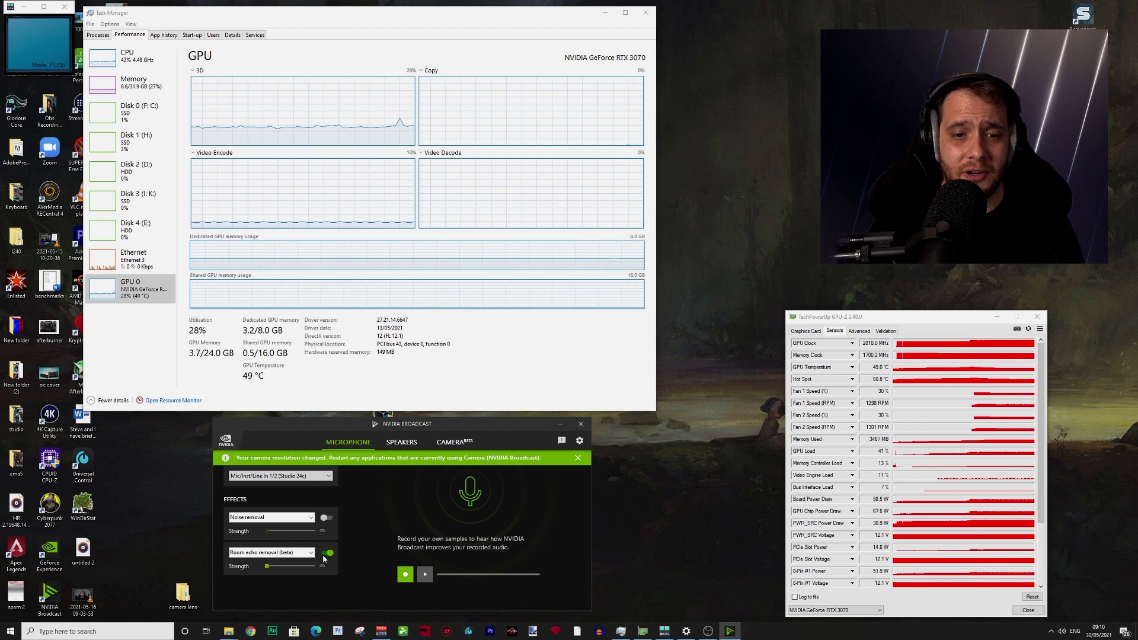
click(401, 442)
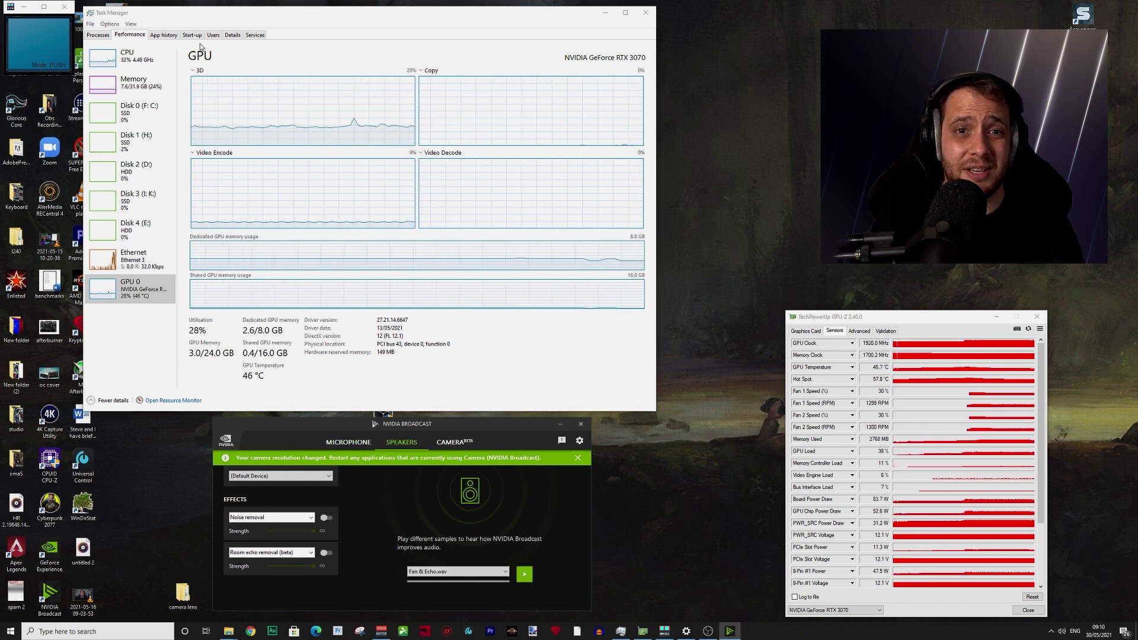